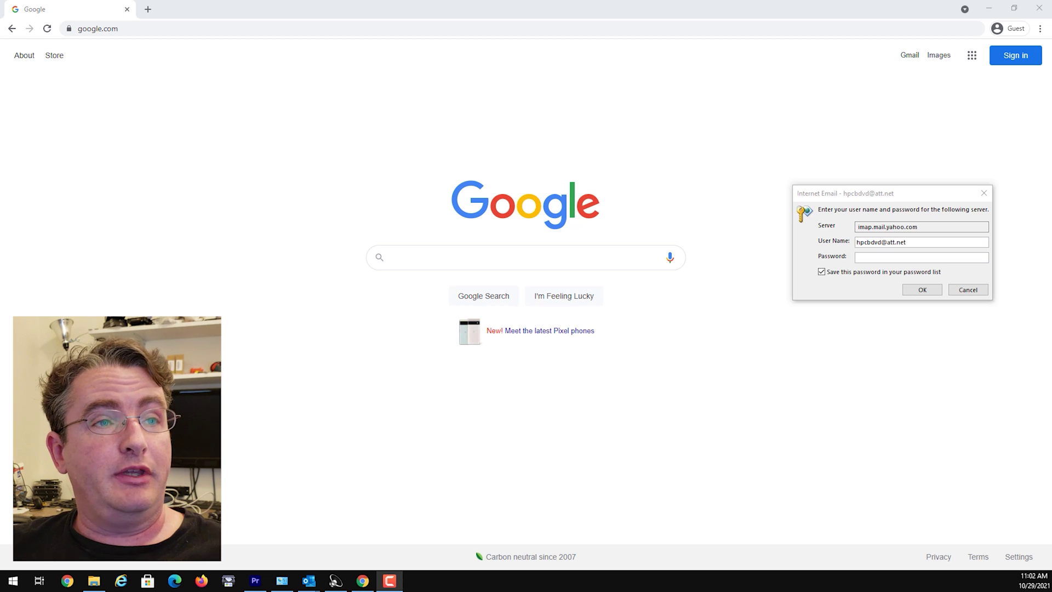
Go to yahoo.com in the browser
{"action": "left_click", "coordinate": [322, 32]}
{"action": "type", "text": "yahool."}
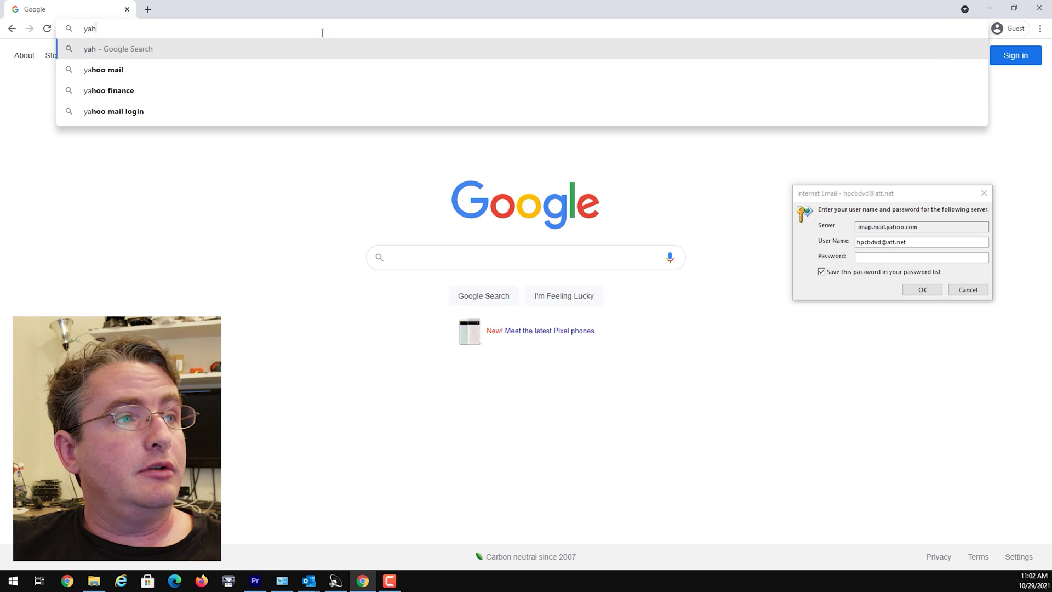
{"action": "key", "text": "BackSpace"}
{"action": "key", "text": "BackSpace"}
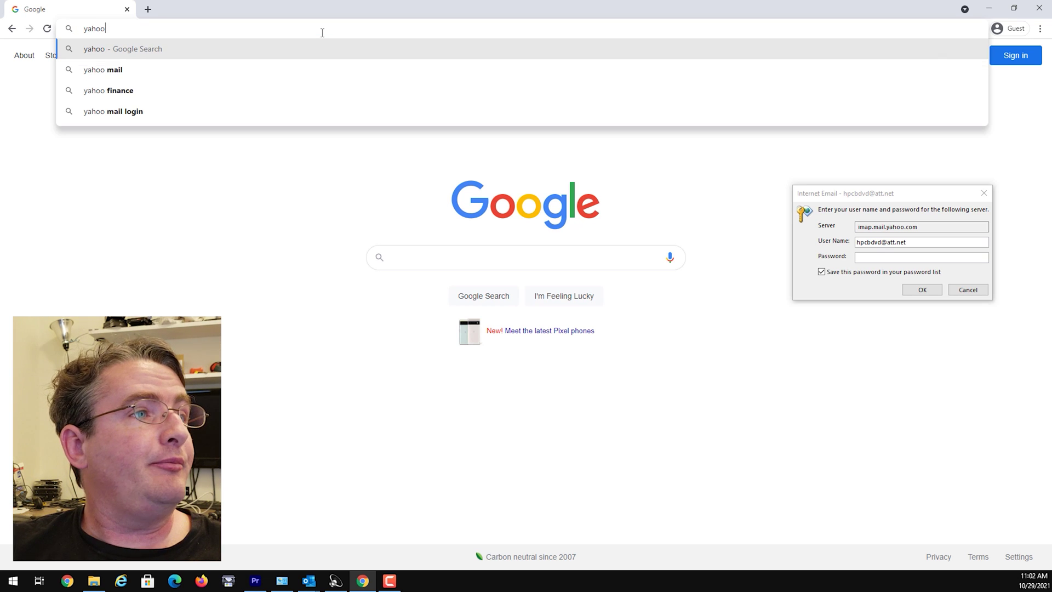
{"action": "type", "text": ".com"}
{"action": "key", "text": "Return"}
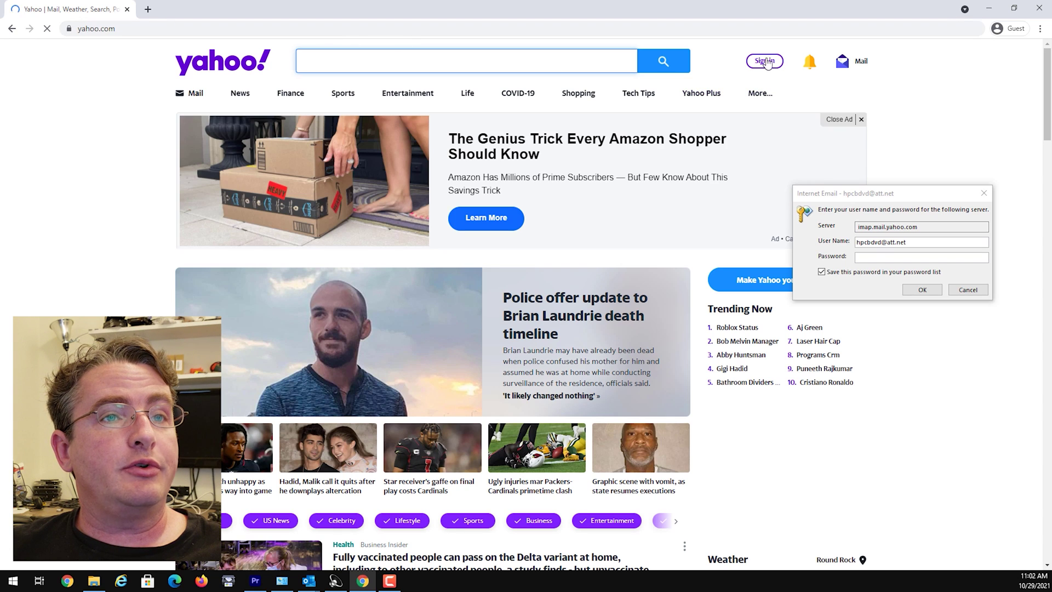
Start Yahoo sign-in by submitting the AT&T e-mail address
{"action": "left_click", "coordinate": [765, 63]}
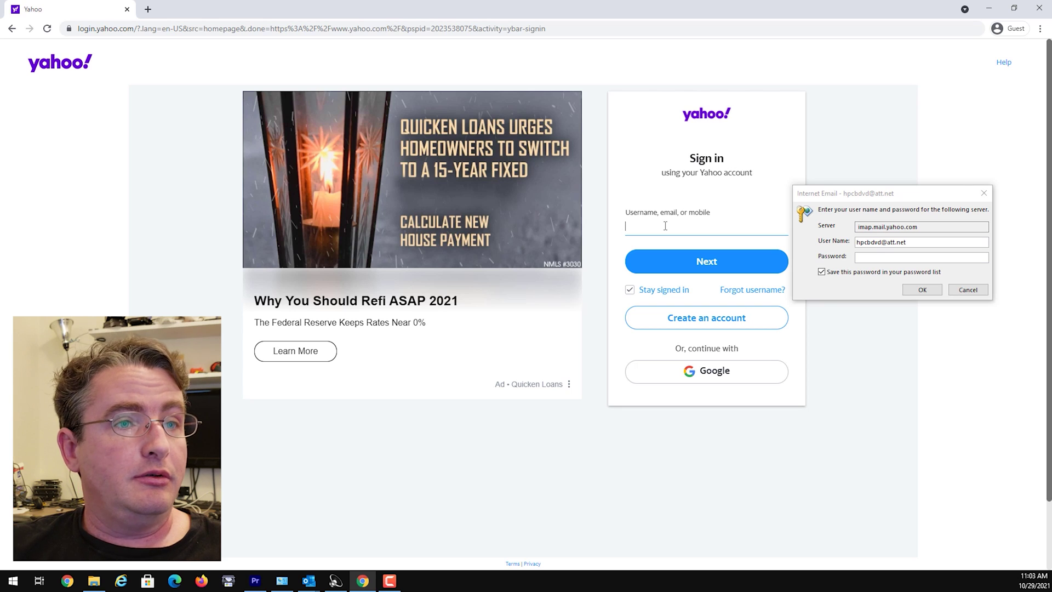
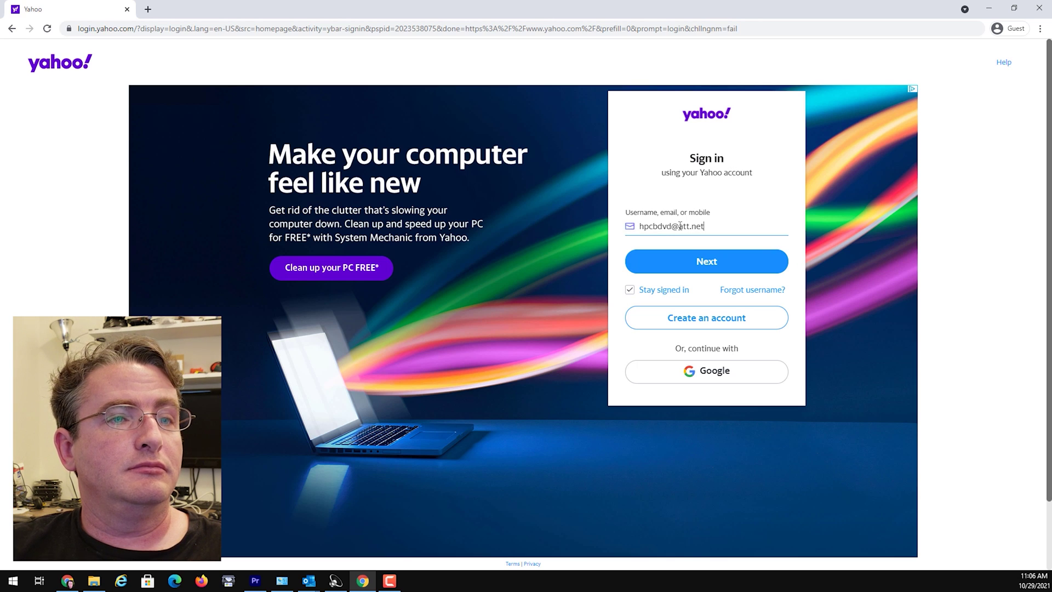
{"action": "key", "text": "Return"}
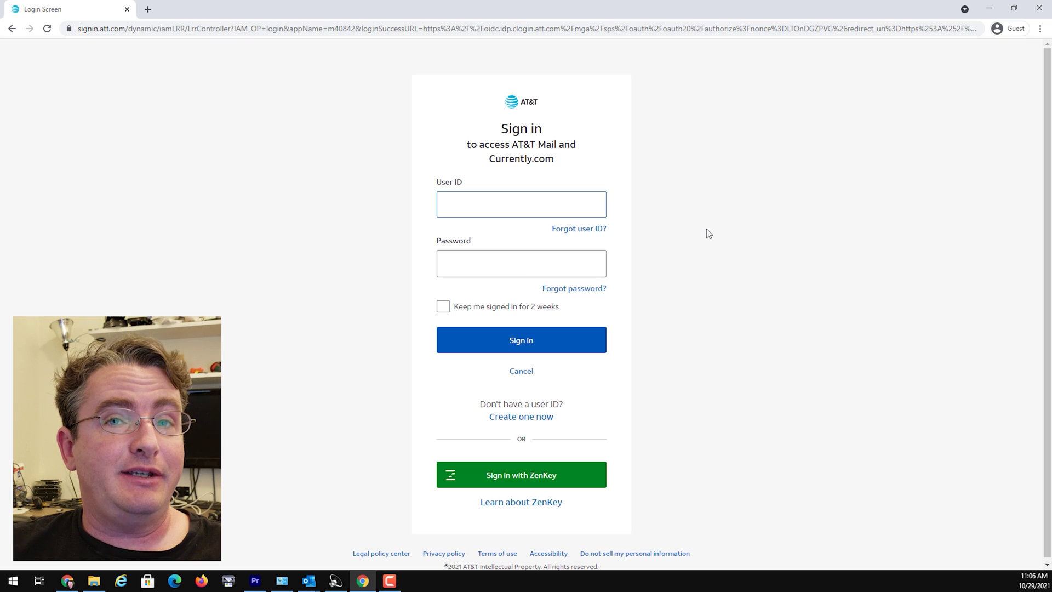
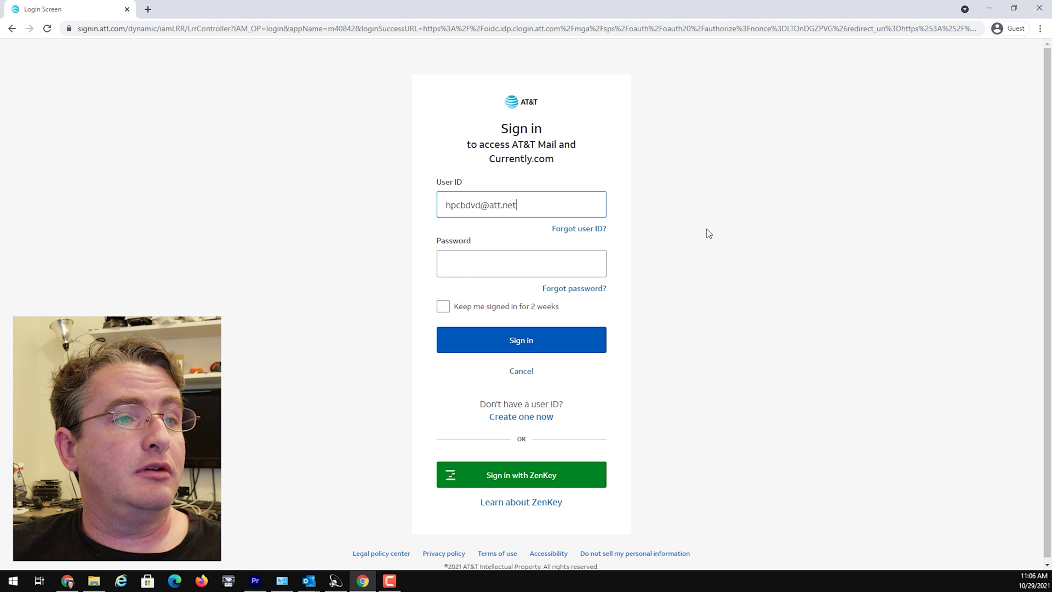
Sign in on the AT&T page with the account's user ID and password
{"action": "key", "text": "Tab"}
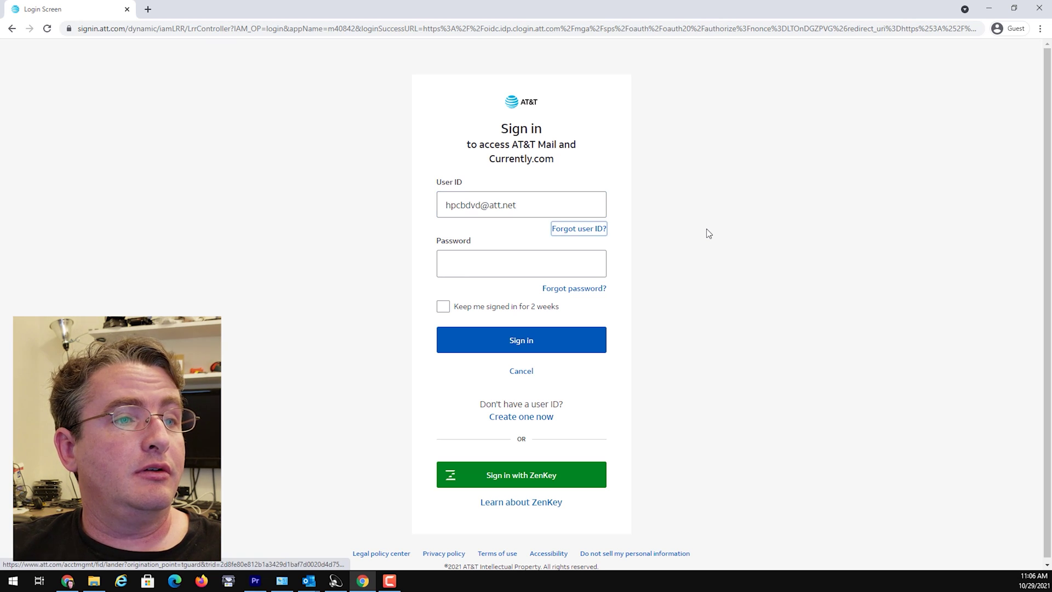
{"action": "key", "text": "Tab"}
{"action": "type", "text": "********"}
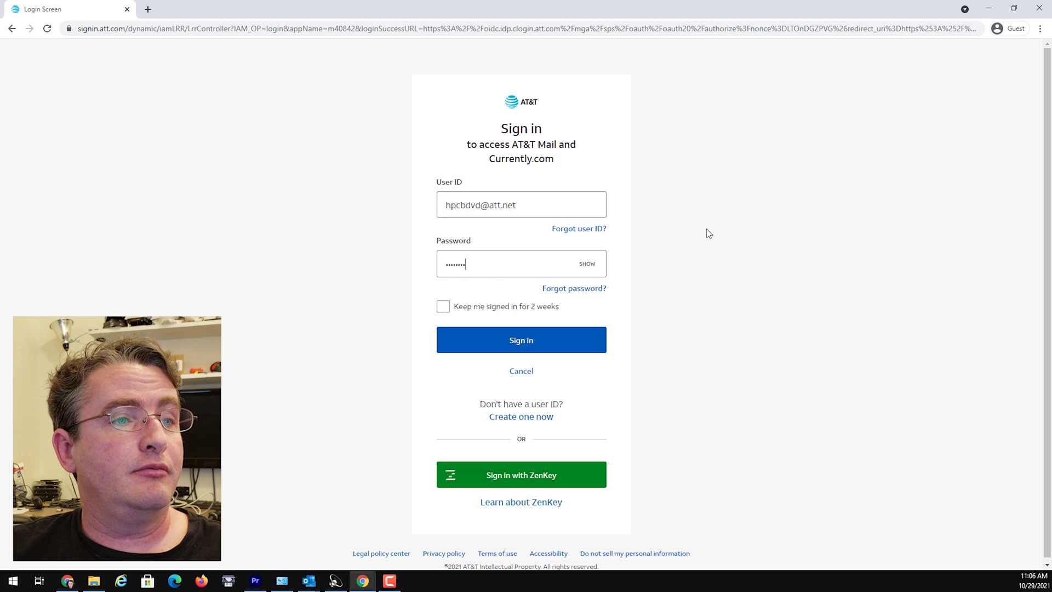
{"action": "key", "text": "Return"}
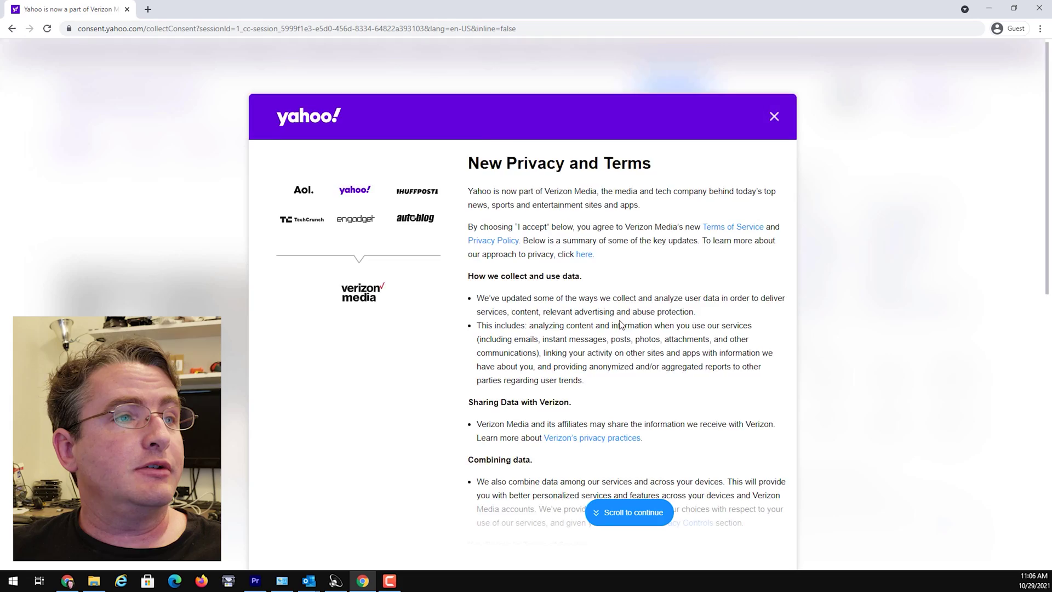
Review and accept Yahoo's new privacy terms
{"action": "scroll", "coordinate": [620, 324], "scroll_direction": "down", "scroll_amount": 8}
{"action": "scroll", "coordinate": [608, 329], "scroll_direction": "up", "scroll_amount": 8}
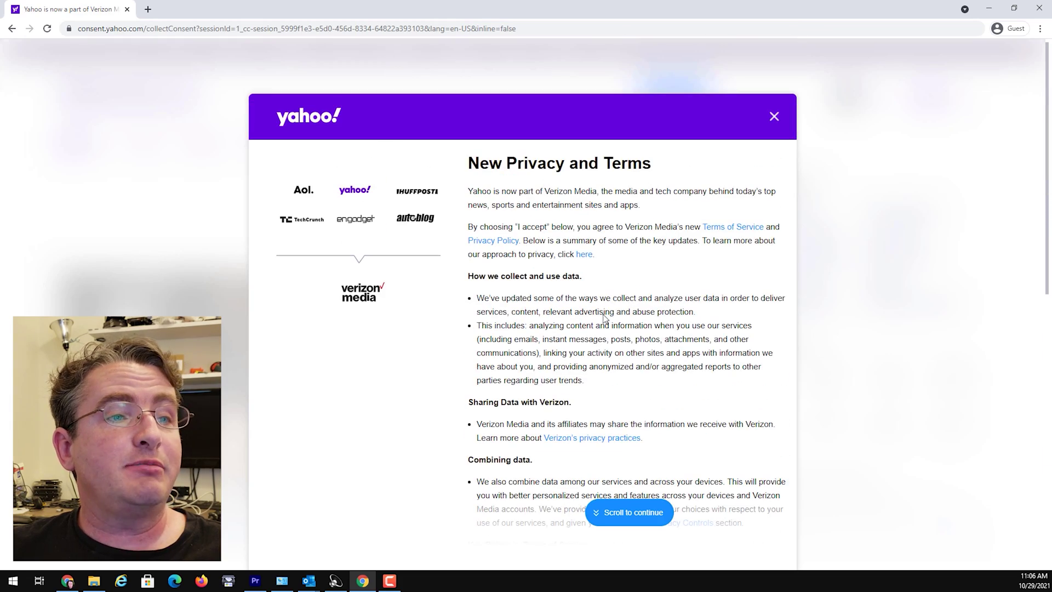
{"action": "scroll", "coordinate": [583, 351], "scroll_direction": "down", "scroll_amount": 1}
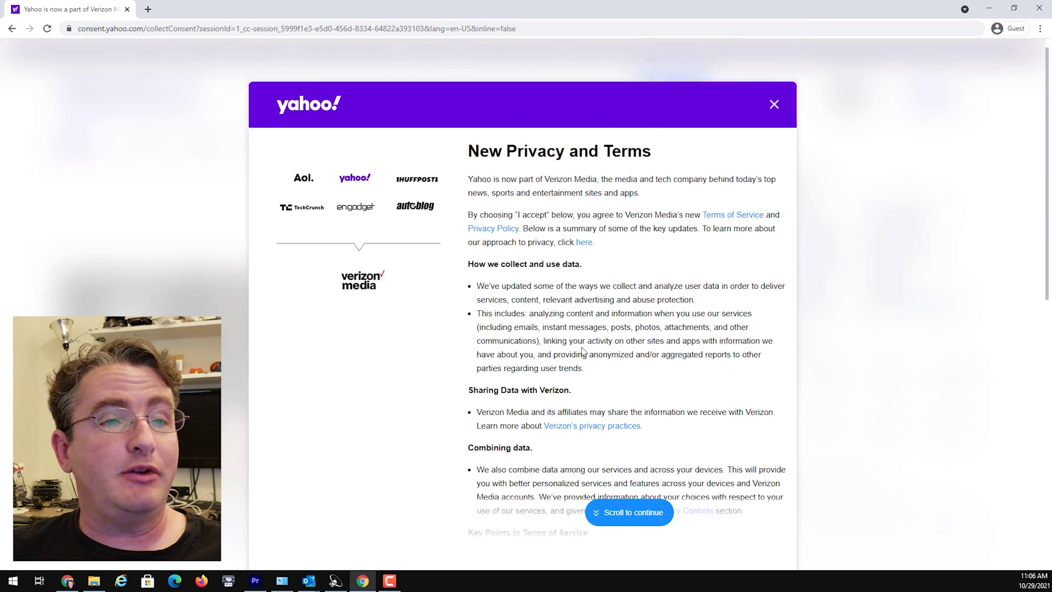
{"action": "scroll", "coordinate": [583, 352], "scroll_direction": "down", "scroll_amount": 10}
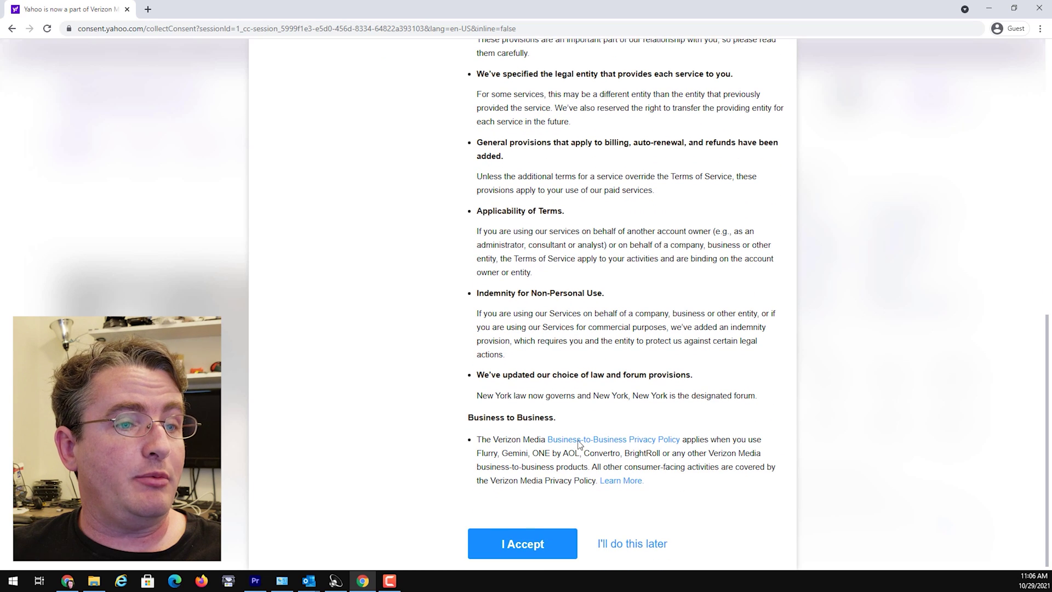
{"action": "left_click", "coordinate": [526, 543]}
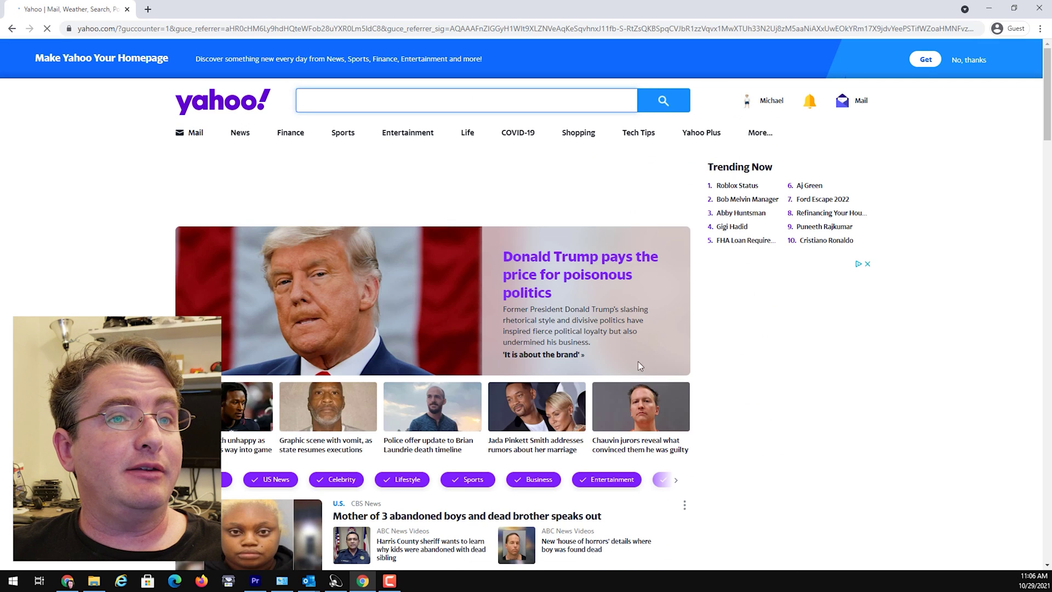
Open Yahoo Mail from the Yahoo homepage to view the inbox's three messages
{"action": "left_click", "coordinate": [855, 102]}
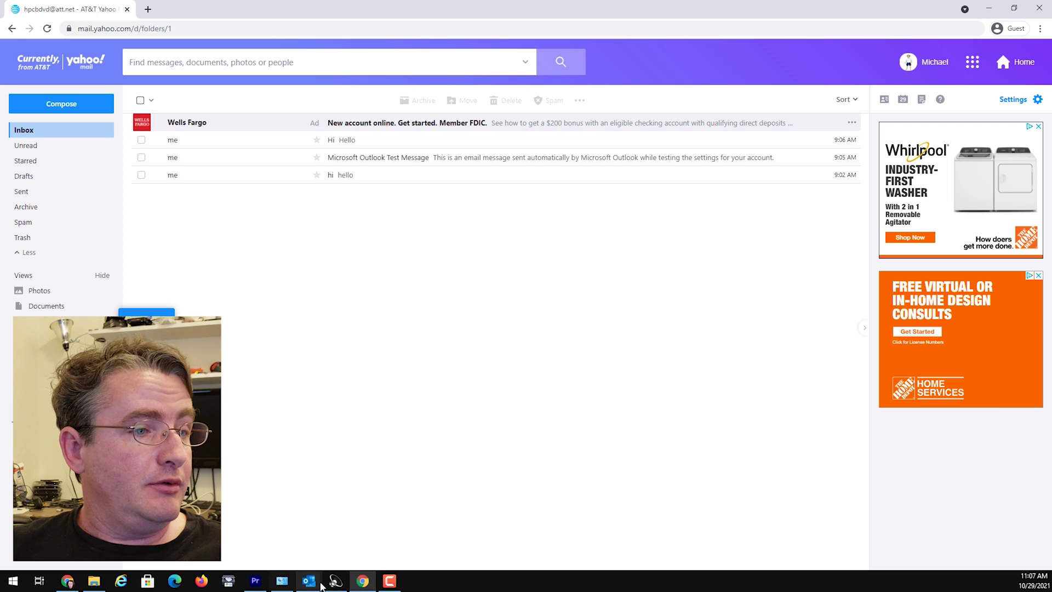
Bring Outlook to the front with the imap.mail.yahoo.com password prompt showing
{"action": "mouse_move", "coordinate": [308, 580]}
{"action": "left_click", "coordinate": [244, 542]}
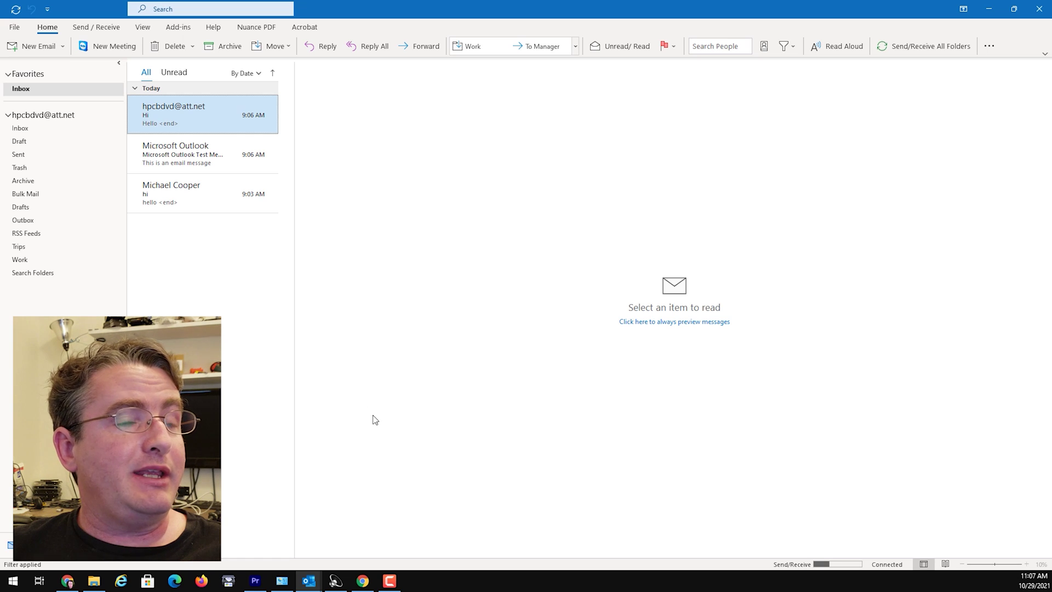
{"action": "left_click", "coordinate": [306, 582]}
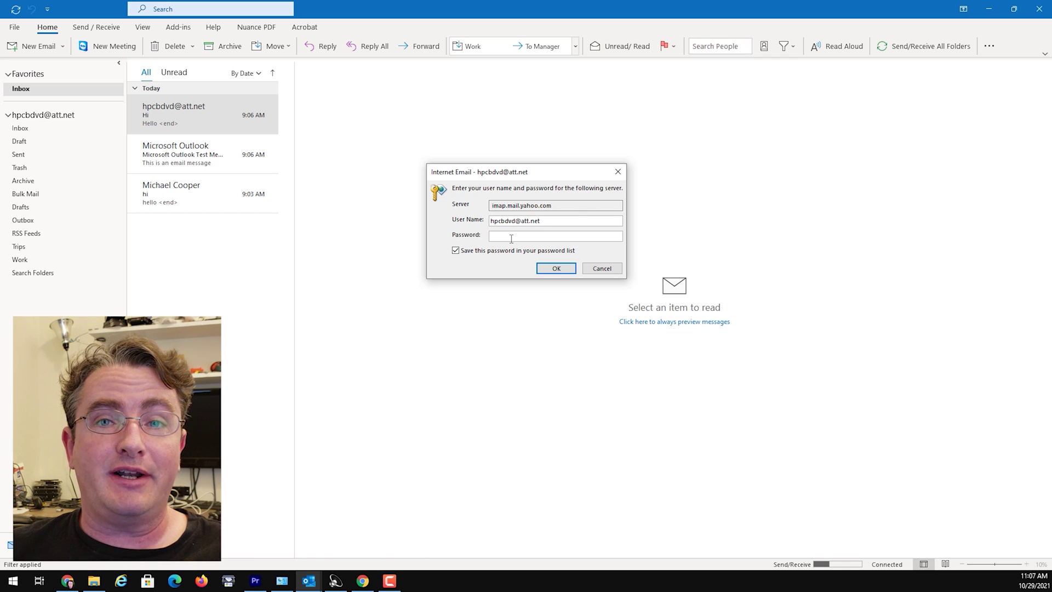
Load att.com in Chrome
{"action": "left_click", "coordinate": [362, 580]}
{"action": "left_click", "coordinate": [187, 28]}
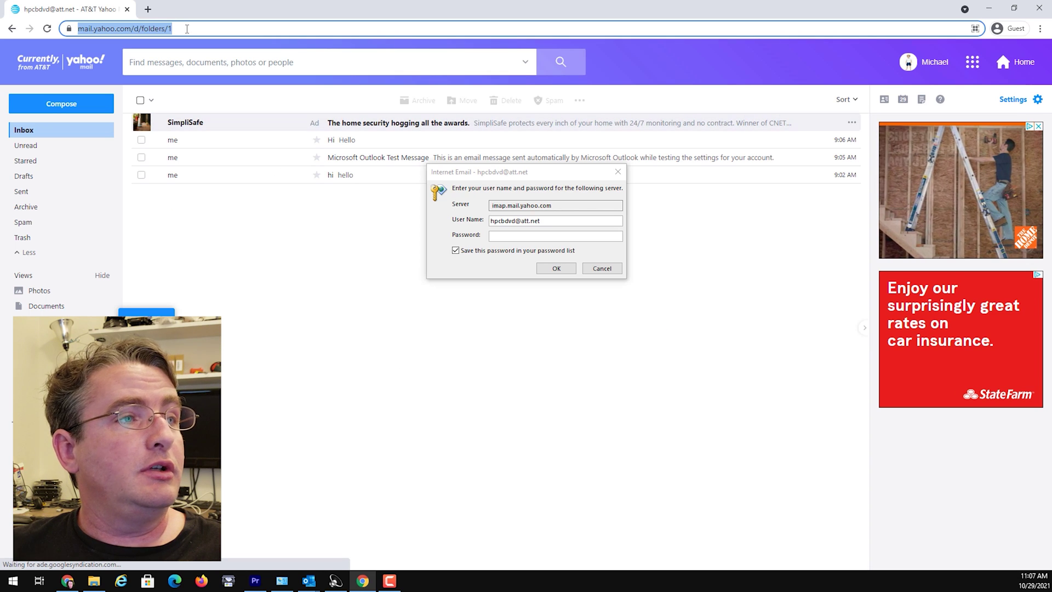
{"action": "type", "text": "att.com"}
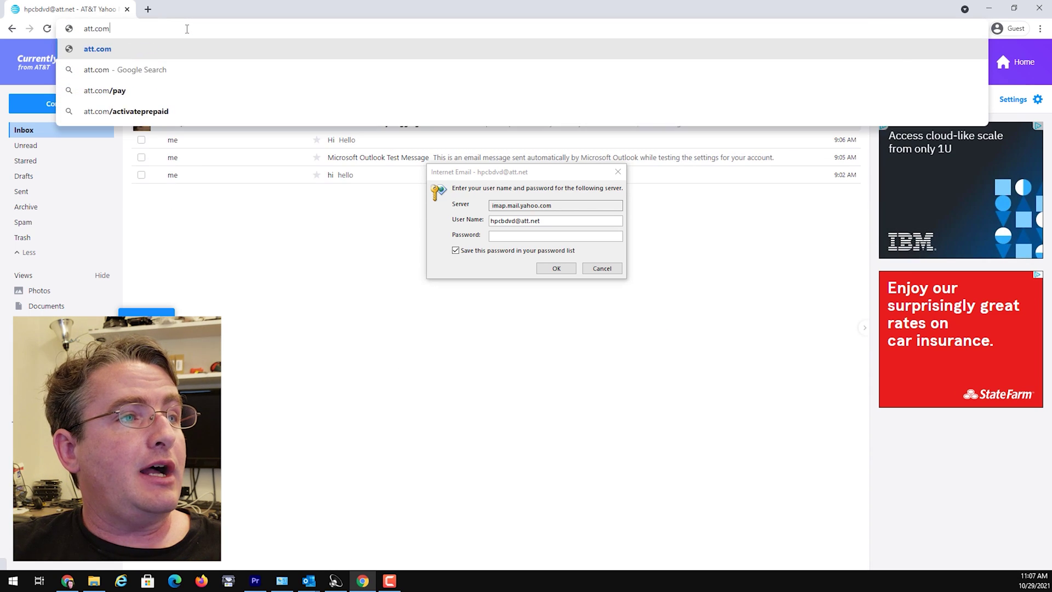
{"action": "key", "text": "Return"}
Move the password prompt aside and sign in via My Account to reach the Profile page
{"action": "left_click_drag", "start_coordinate": [442, 174], "coordinate": [940, 350]}
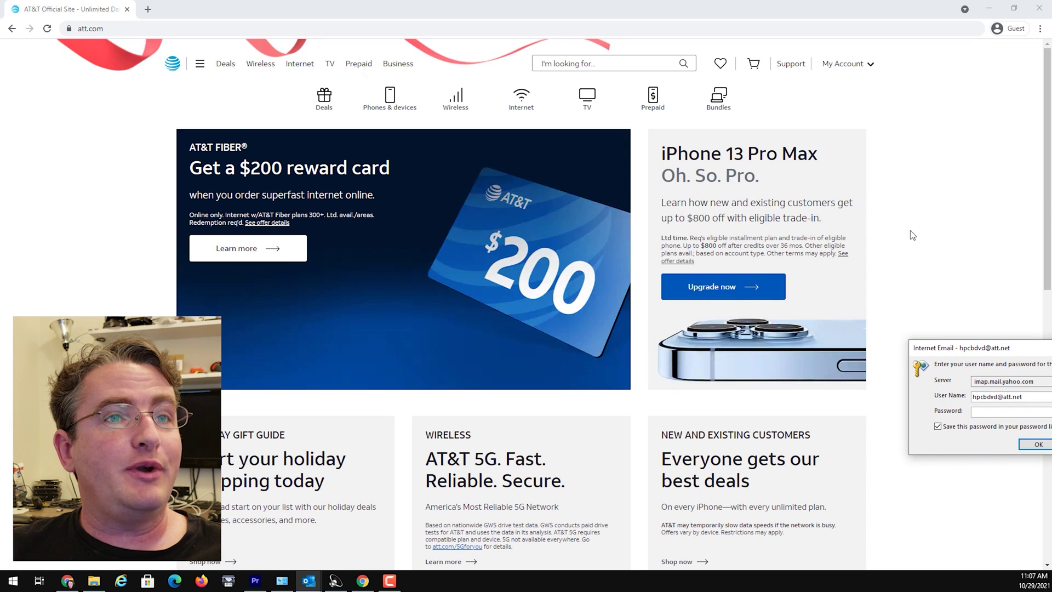
{"action": "left_click", "coordinate": [843, 72]}
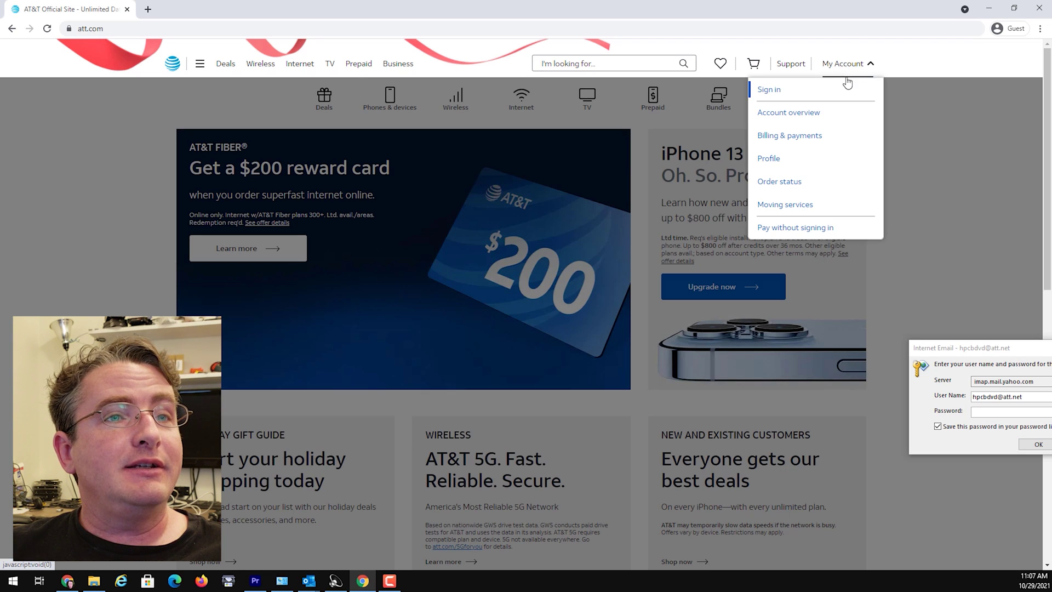
{"action": "left_click", "coordinate": [772, 93]}
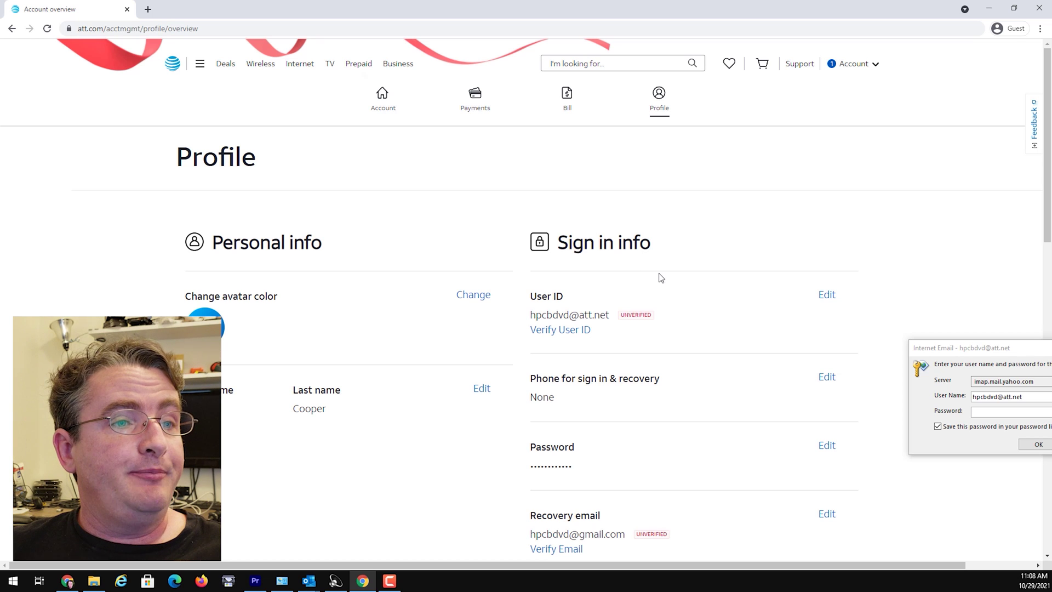
Open Manage secure mail key under My linked accounts on the Profile page
{"action": "scroll", "coordinate": [658, 285], "scroll_direction": "down", "scroll_amount": 6}
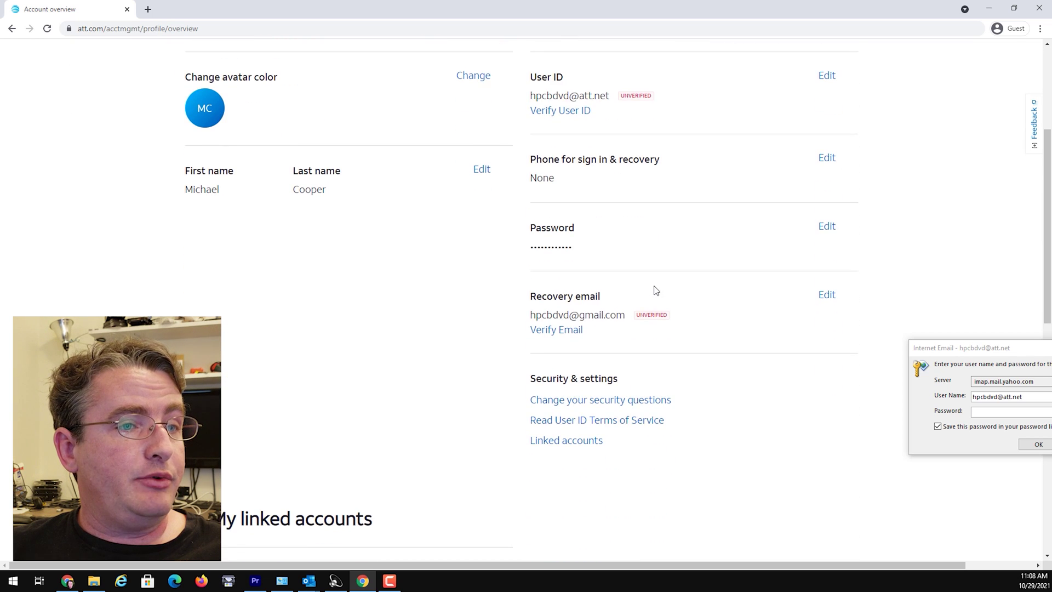
{"action": "scroll", "coordinate": [654, 295], "scroll_direction": "down", "scroll_amount": 4}
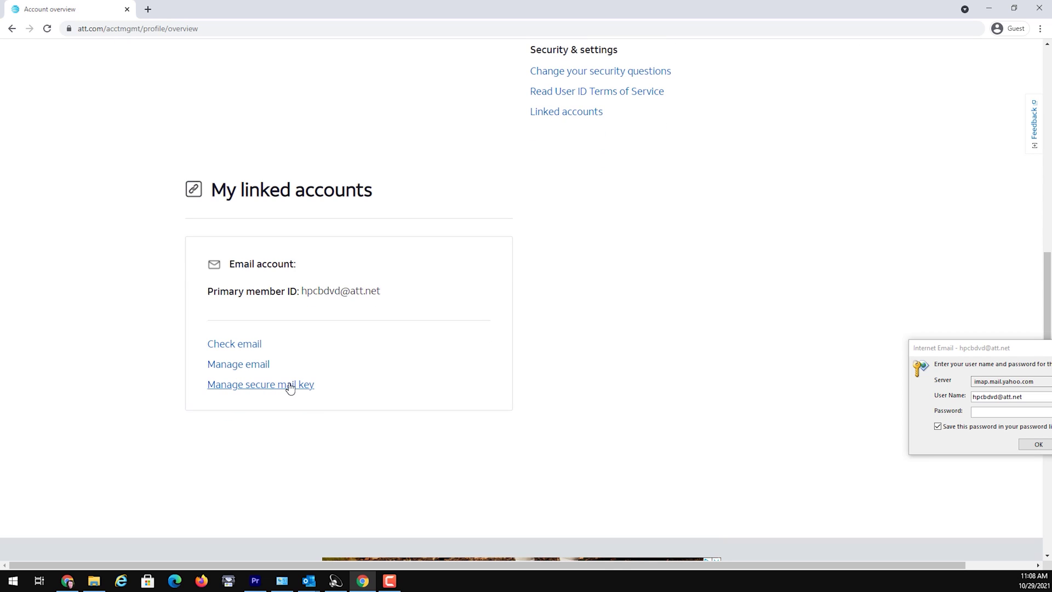
{"action": "left_click", "coordinate": [288, 386]}
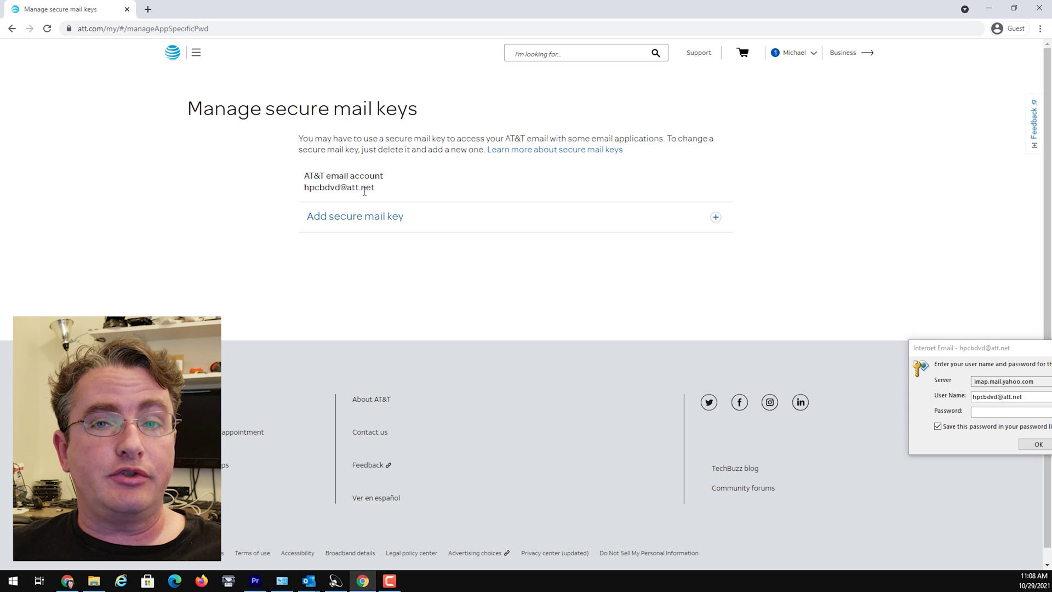
Create a secure mail key nicknamed 'Outlook' and copy it to the clipboard
{"action": "left_click", "coordinate": [351, 217]}
{"action": "left_click", "coordinate": [390, 276]}
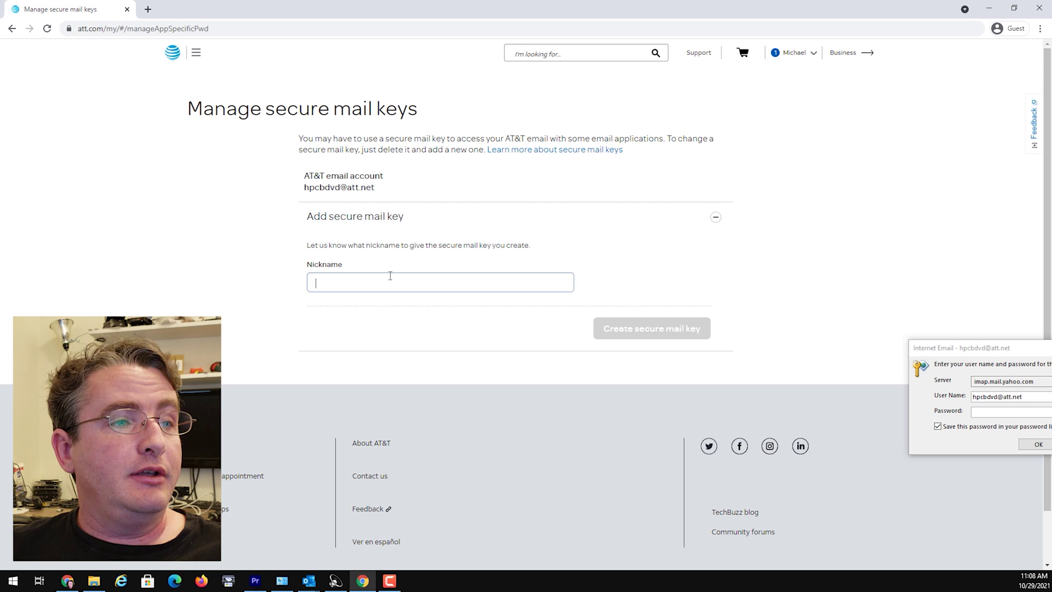
{"action": "type", "text": "Ou"}
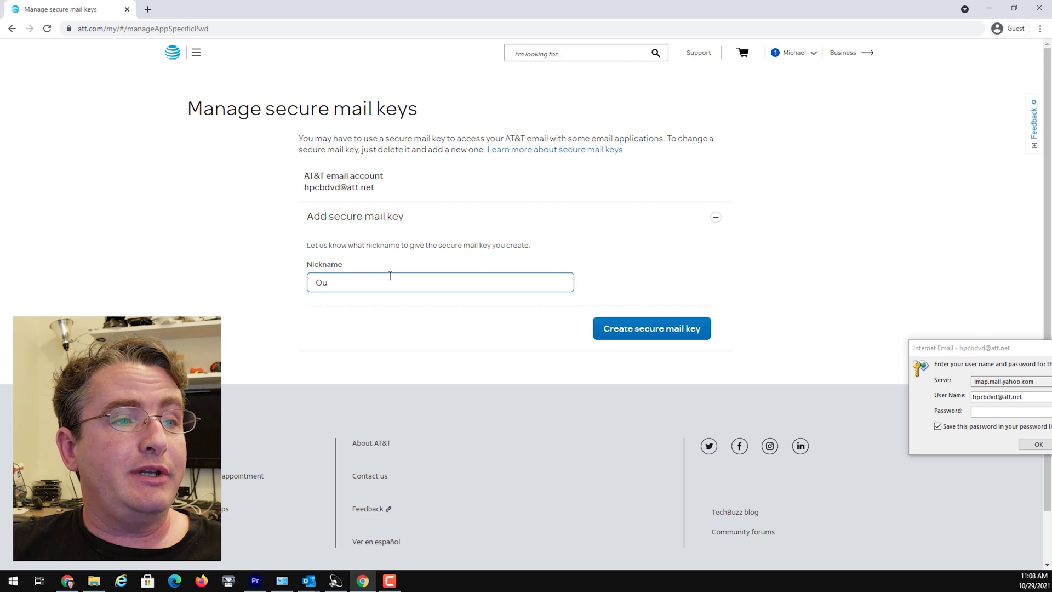
{"action": "type", "text": "tlook"}
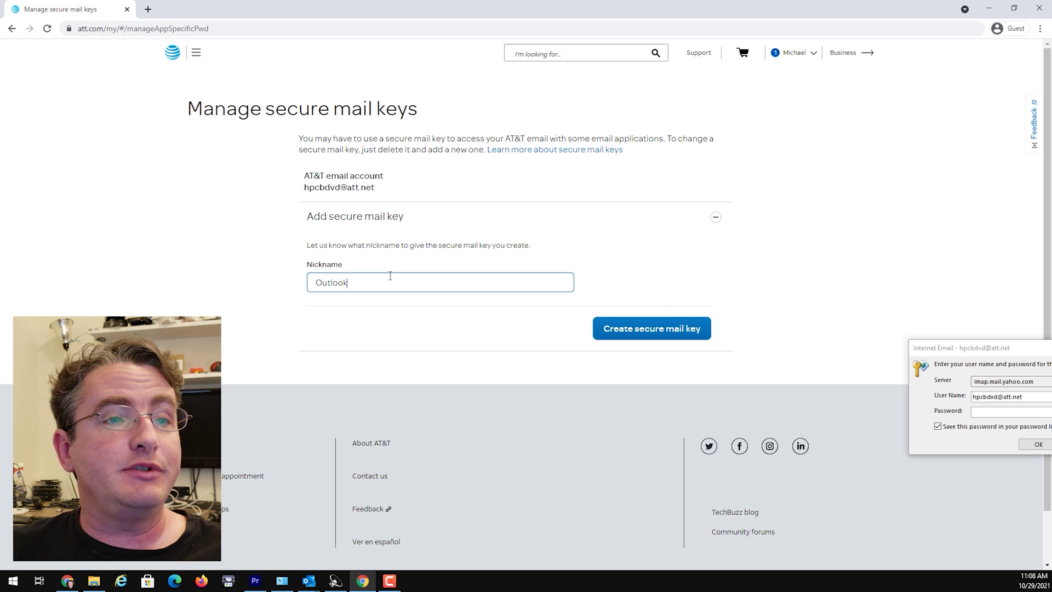
{"action": "left_click", "coordinate": [678, 332]}
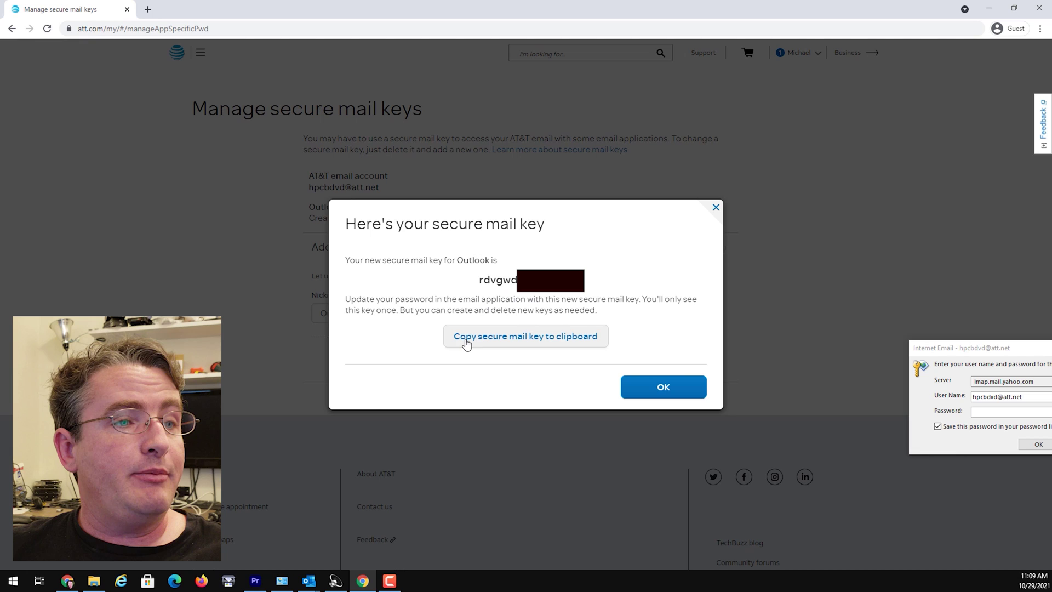
{"action": "left_click", "coordinate": [489, 343]}
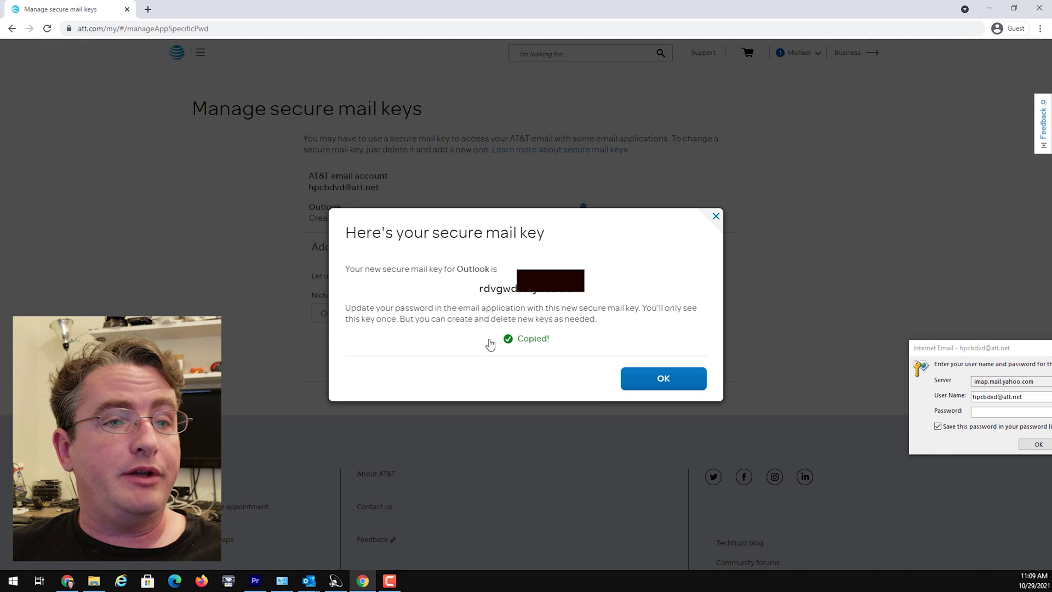
Paste the secure mail key as the imap.mail.yahoo.com password and confirm with OK
{"action": "left_click_drag", "start_coordinate": [926, 348], "coordinate": [564, 181]}
{"action": "left_click", "coordinate": [614, 245]}
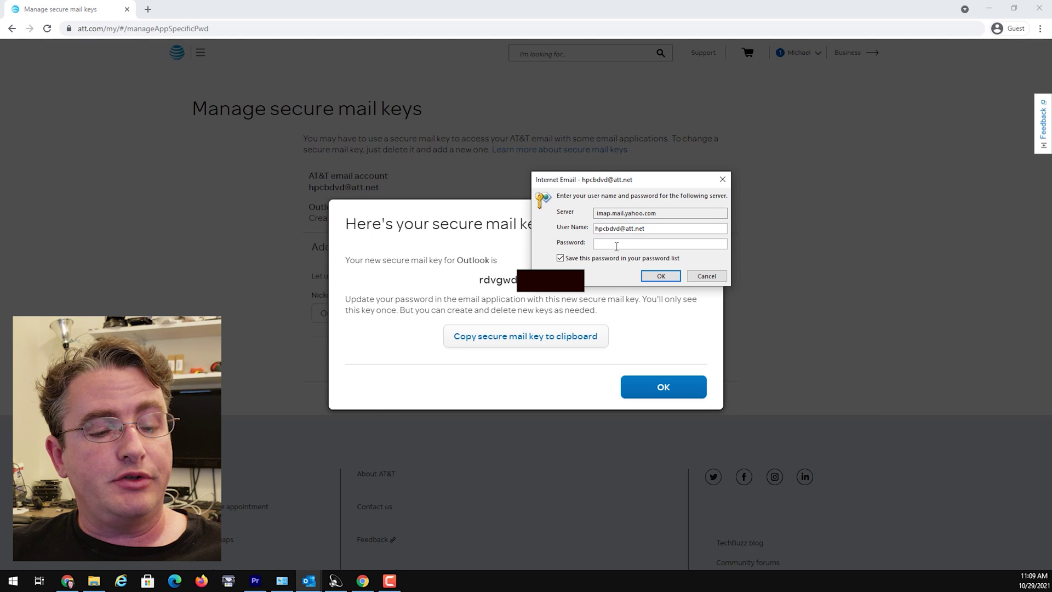
{"action": "key", "text": "ctrl+v"}
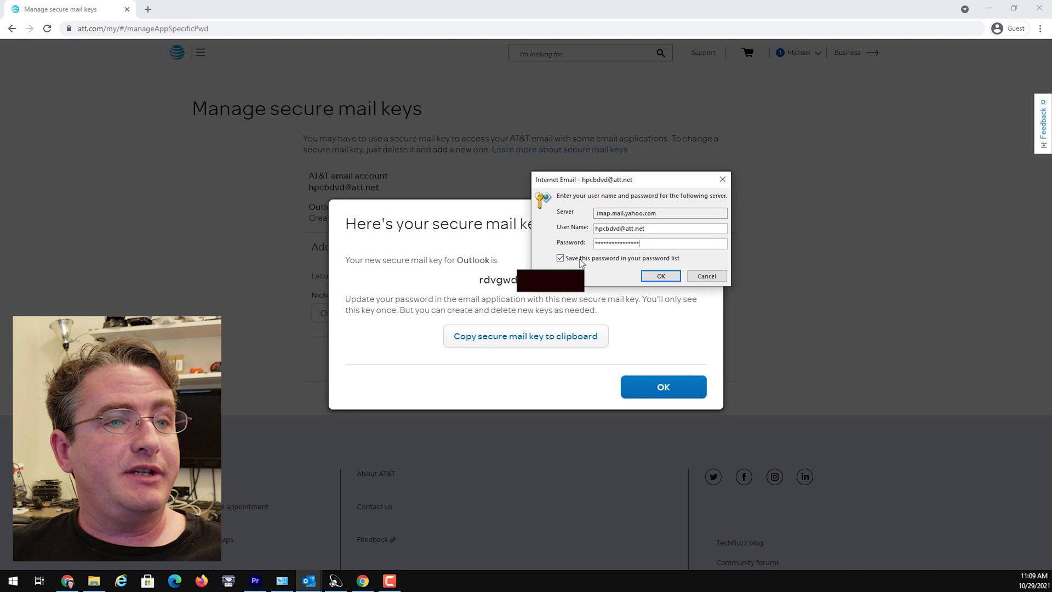
{"action": "left_click", "coordinate": [659, 276]}
{"action": "left_click", "coordinate": [703, 402]}
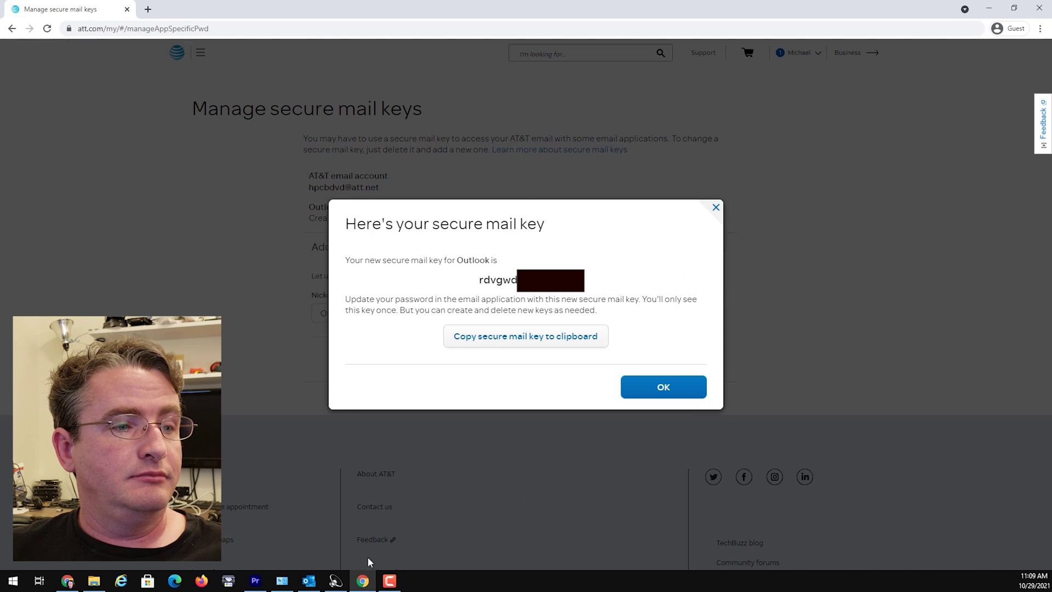
Show Outlook's connected inbox listing the Microsoft Outlook Test Message
{"action": "left_click", "coordinate": [309, 581]}
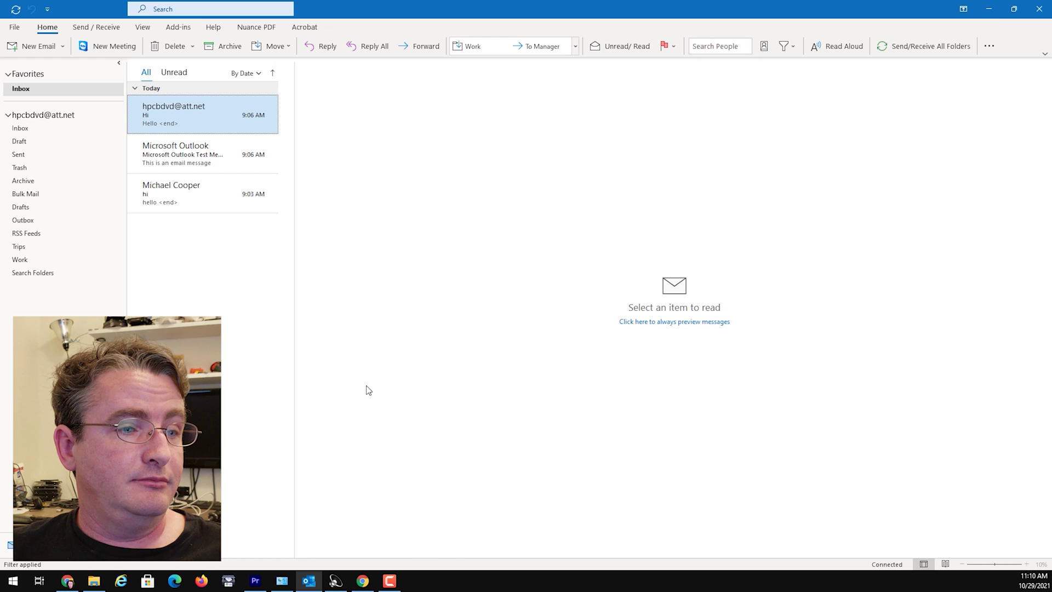
Return to Chrome and reopen Manage secure mail key to check the Outlook key is listed
{"action": "left_click", "coordinate": [363, 580]}
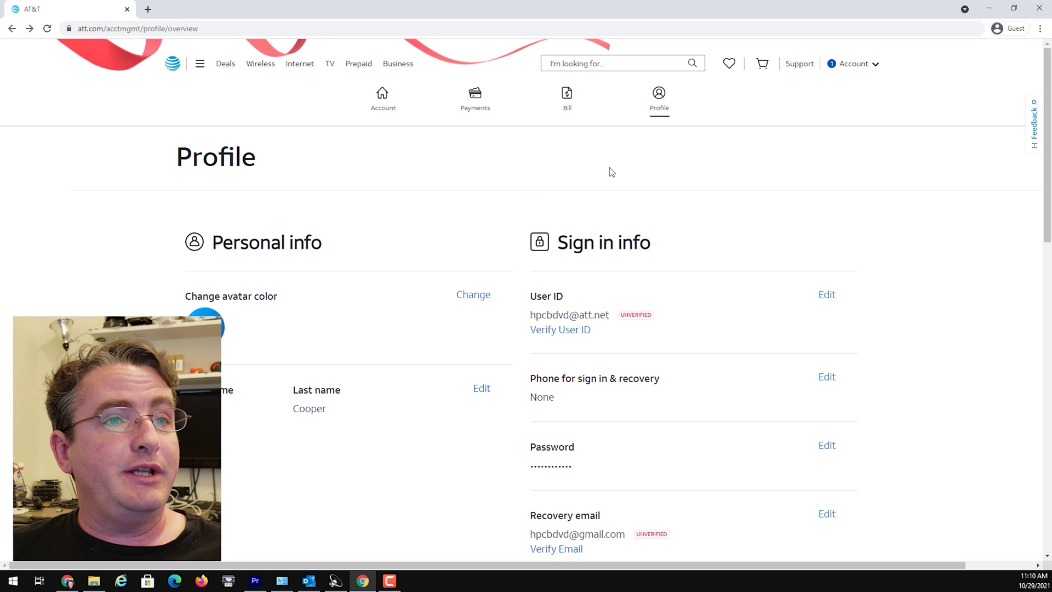
{"action": "scroll", "coordinate": [498, 291], "scroll_direction": "down", "scroll_amount": 10}
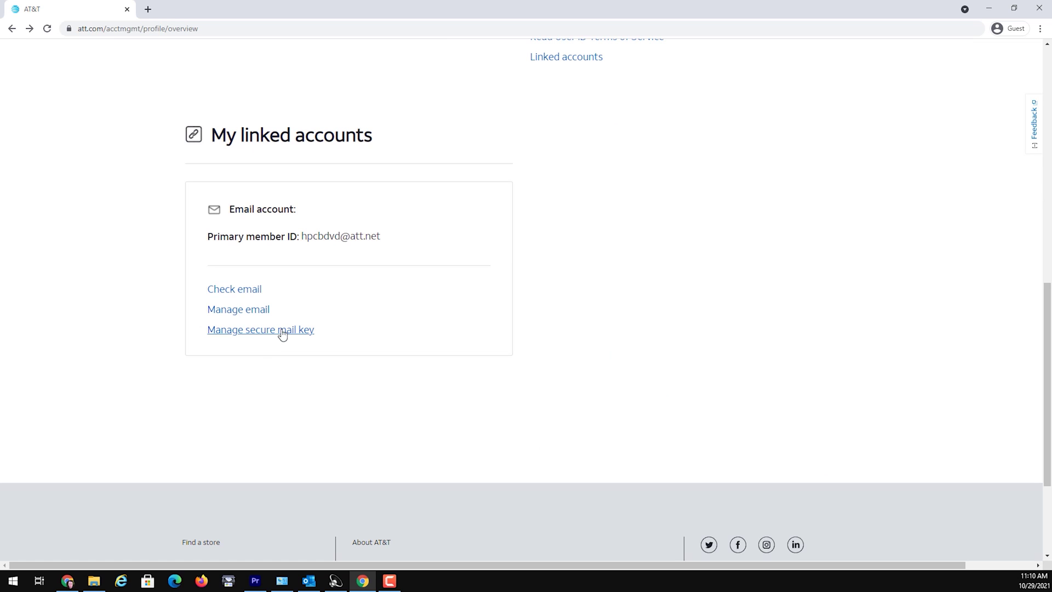
{"action": "left_click", "coordinate": [282, 330]}
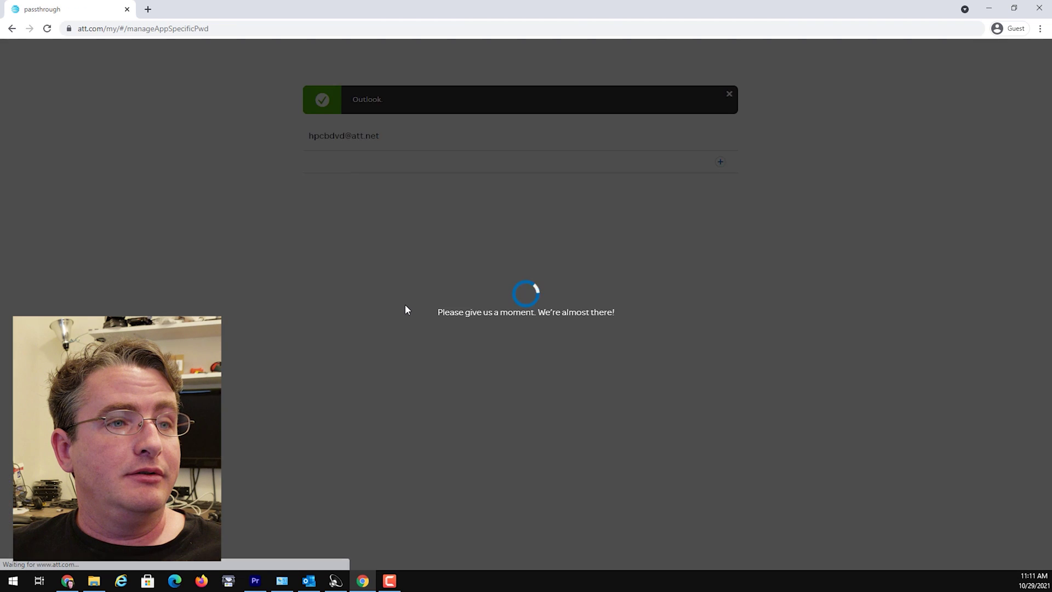